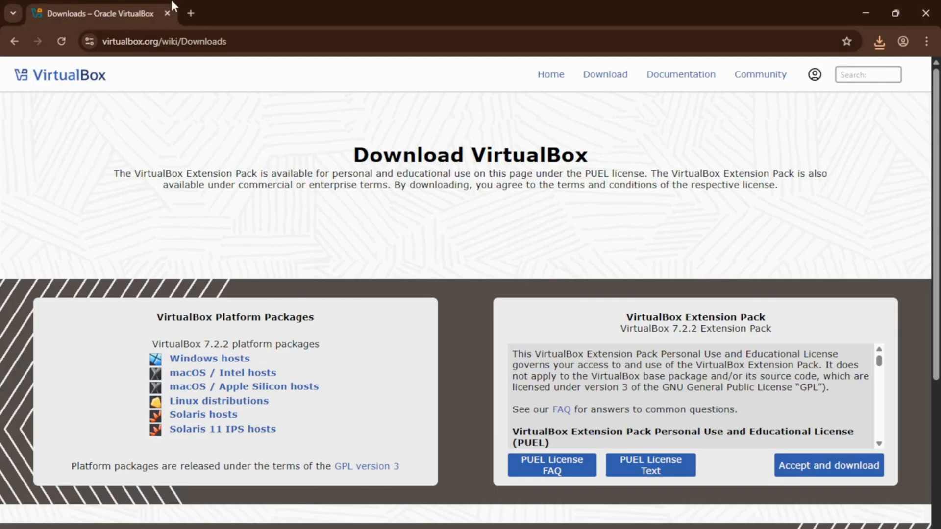
- Search the web for "kali linux" in a new browser tab
{"action": "left_click", "coordinate": [195, 11]}
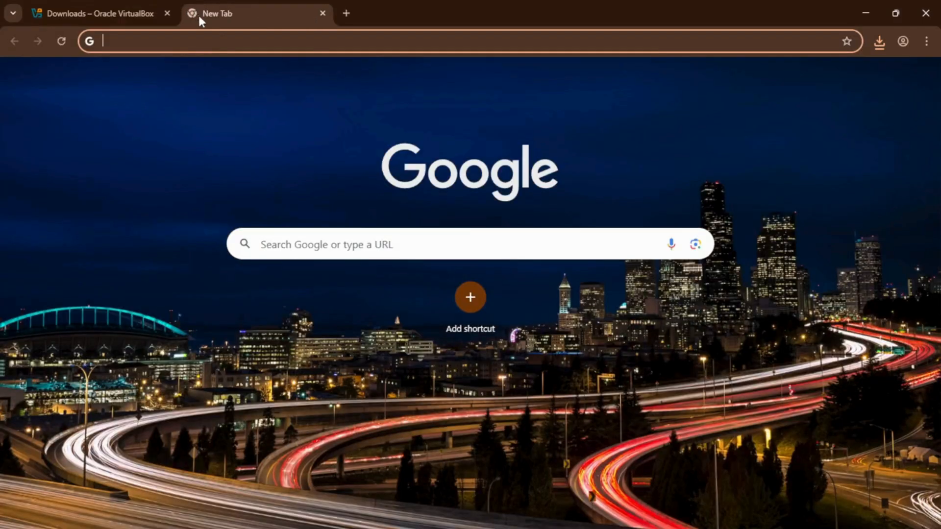
{"action": "left_click", "coordinate": [217, 44]}
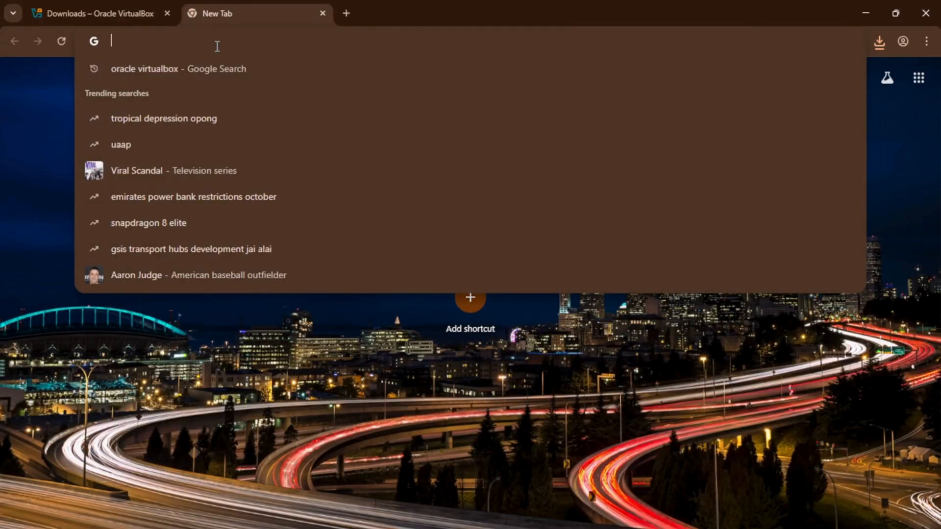
{"action": "type", "text": "kali linux"}
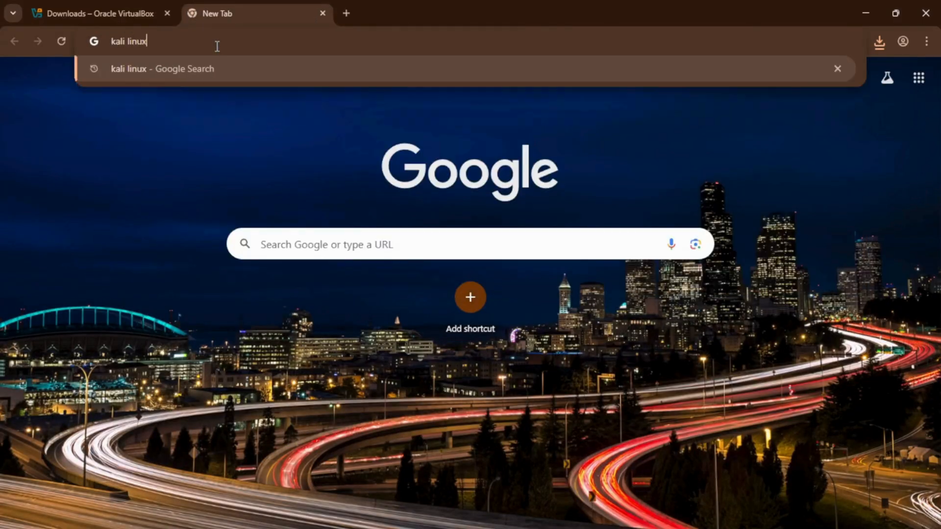
{"action": "key", "text": "Return"}
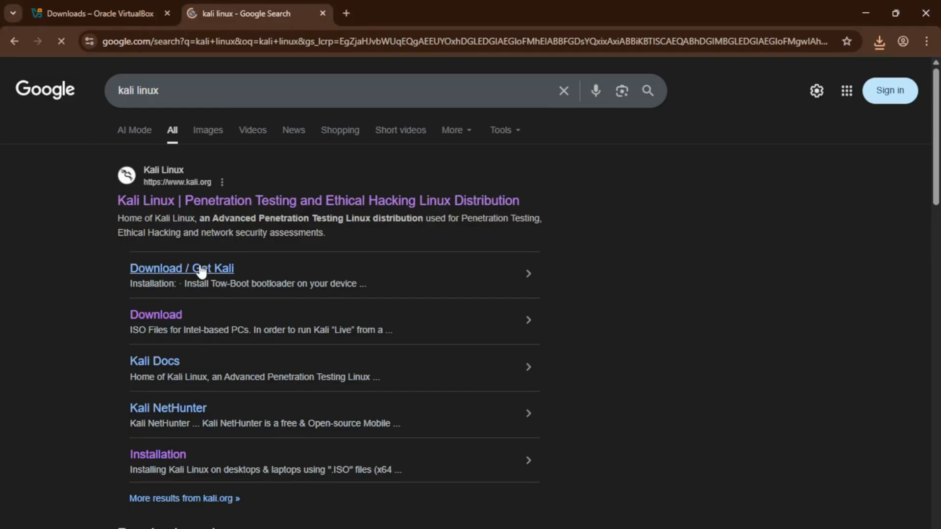
- Open the Get Kali download page from the search results and go to its Installer Images section
{"action": "left_click", "coordinate": [219, 270]}
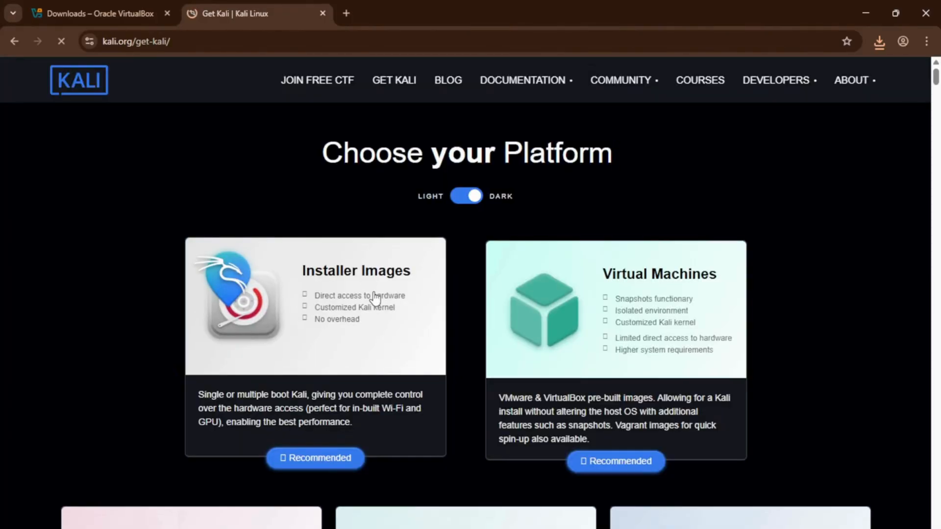
{"action": "left_click", "coordinate": [376, 288]}
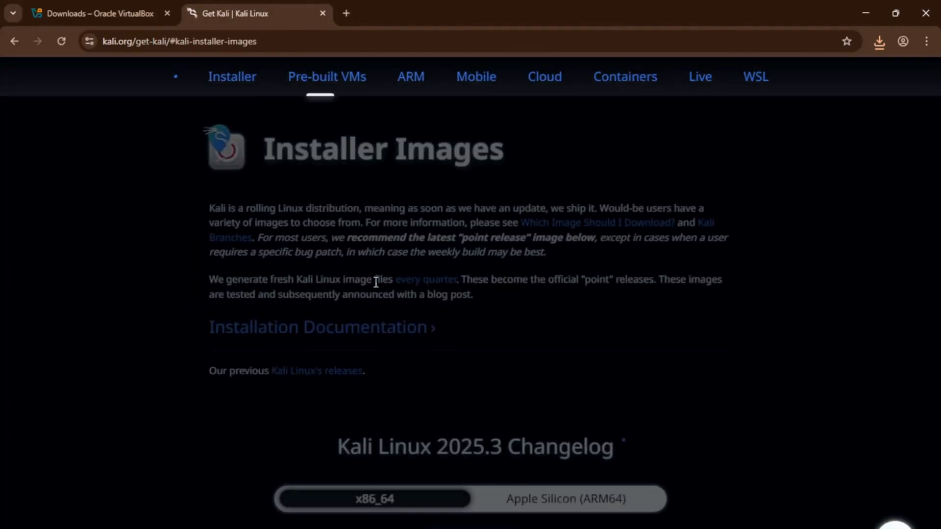
{"action": "scroll", "coordinate": [526, 316], "scroll_direction": "down", "scroll_amount": 5}
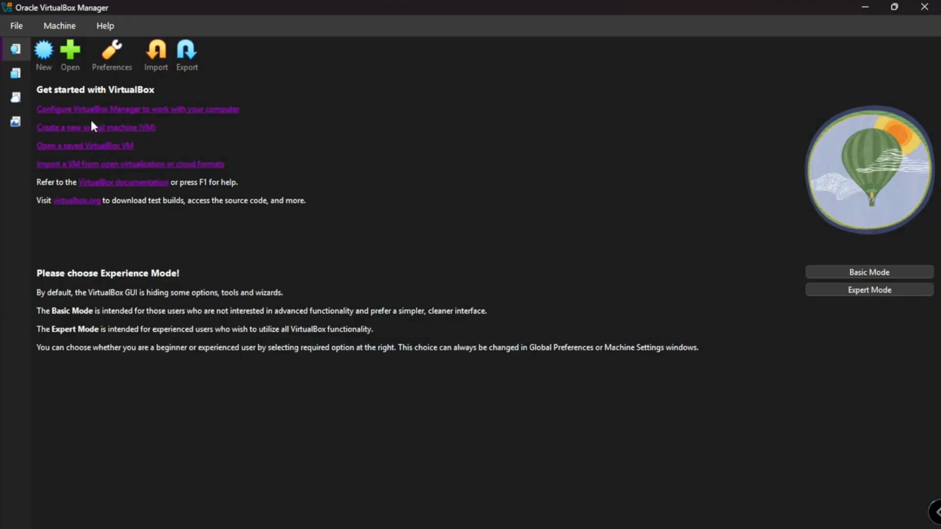
- Switch to VirtualBox Manager and start a new virtual machine named "Kali Linux" with Linux as its operating system
{"action": "left_click", "coordinate": [43, 53]}
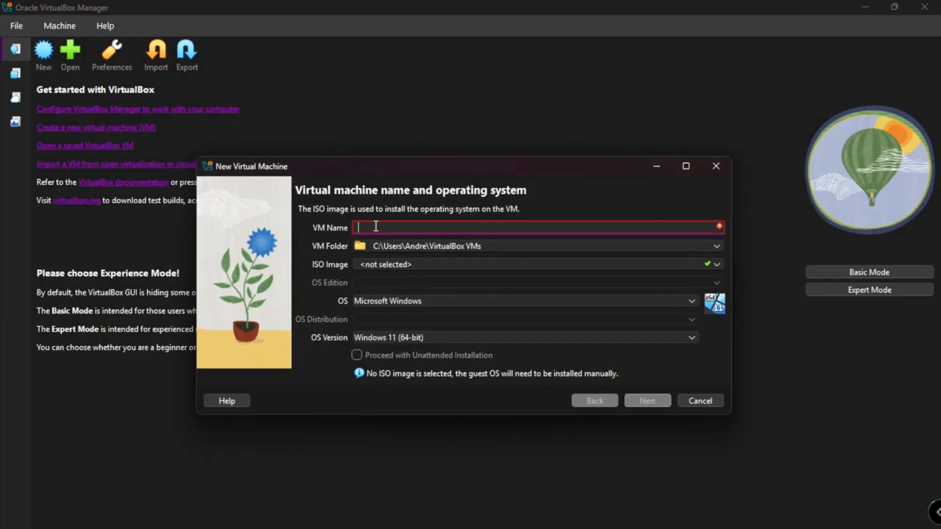
{"action": "type", "text": "Kali L"}
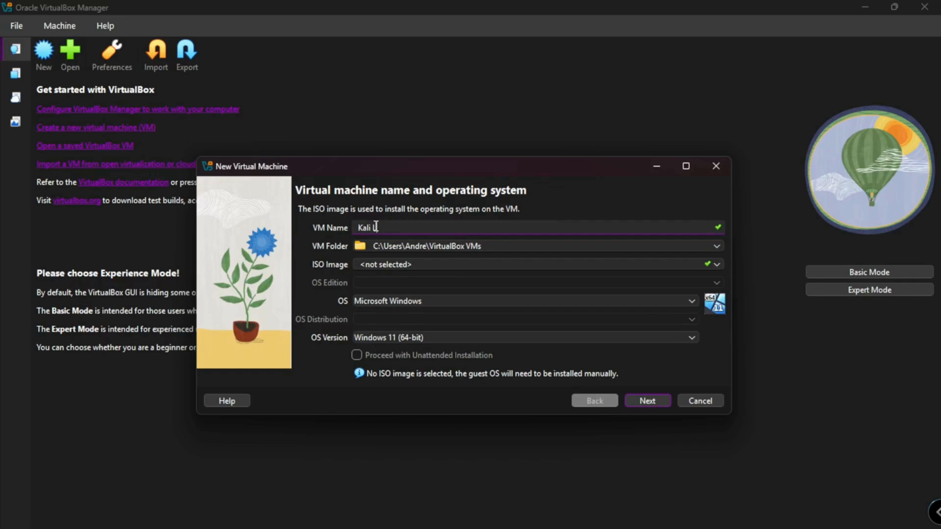
{"action": "type", "text": "inux"}
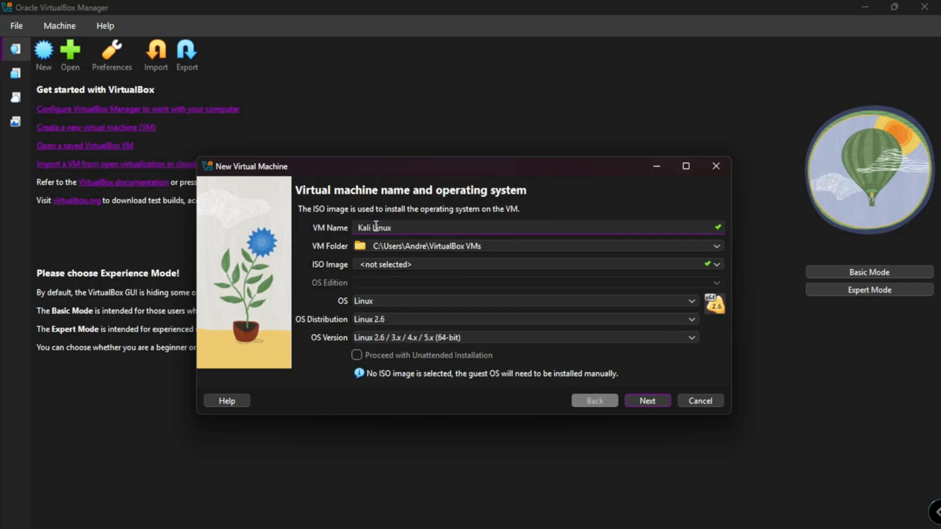
{"action": "left_click", "coordinate": [391, 301]}
{"action": "left_click", "coordinate": [390, 300]}
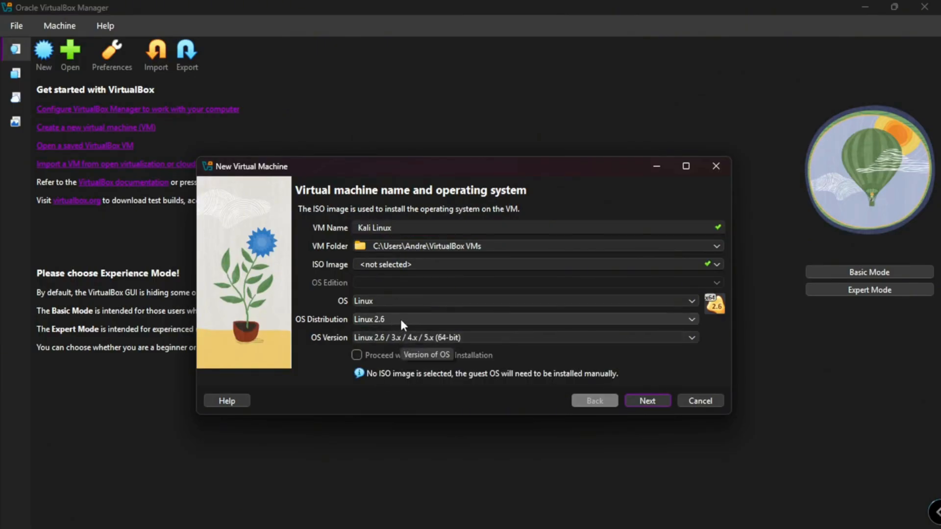
- Set the new machine's OS distribution to Debian and continue to the virtual hardware settings
{"action": "left_click", "coordinate": [401, 319]}
{"action": "scroll", "coordinate": [401, 368], "scroll_direction": "down", "scroll_amount": 1}
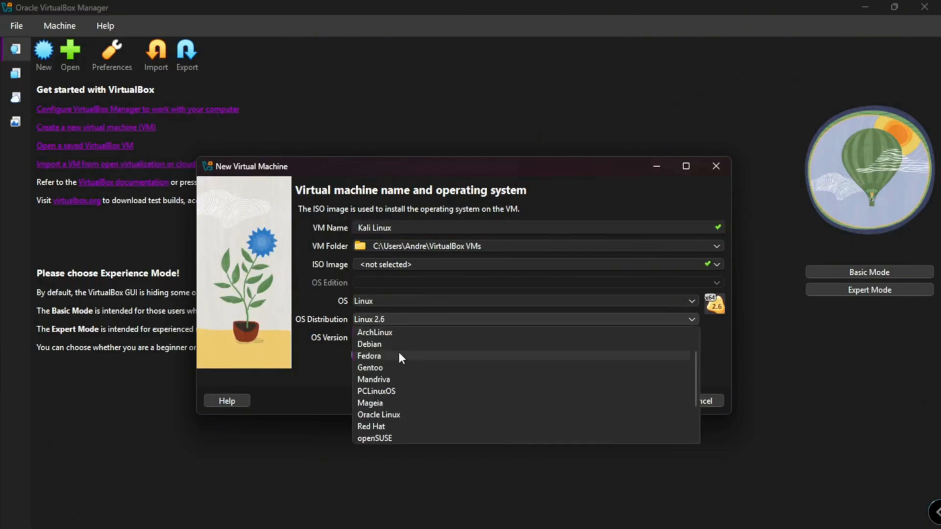
{"action": "left_click", "coordinate": [397, 346]}
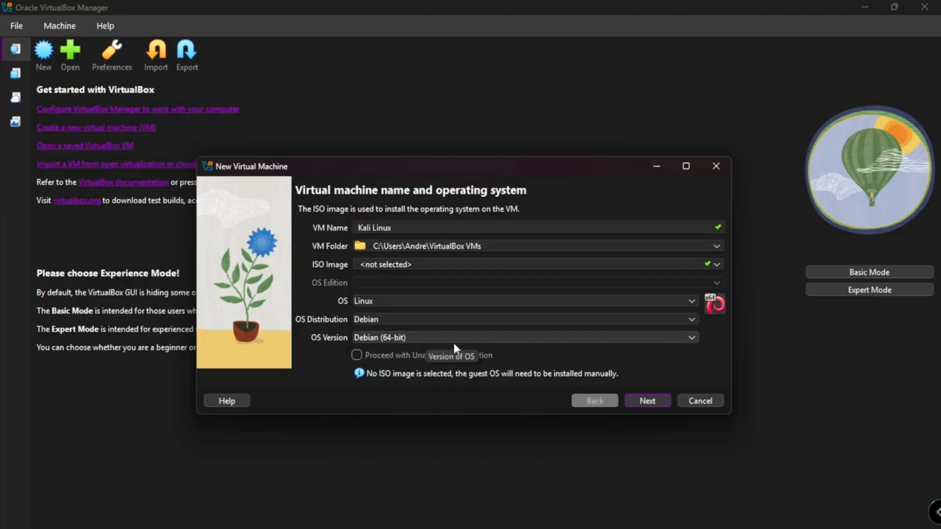
{"action": "left_click", "coordinate": [648, 401]}
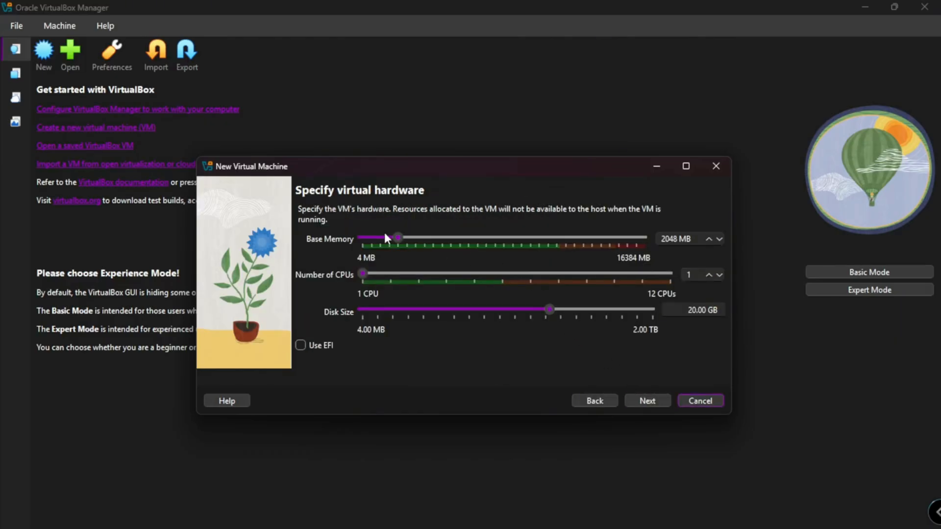
- Allocate 8192 MB of base memory, 6 CPUs and a 25.30 GB disk, and finish creating the virtual machine
{"action": "left_click_drag", "start_coordinate": [397, 235], "coordinate": [503, 223]}
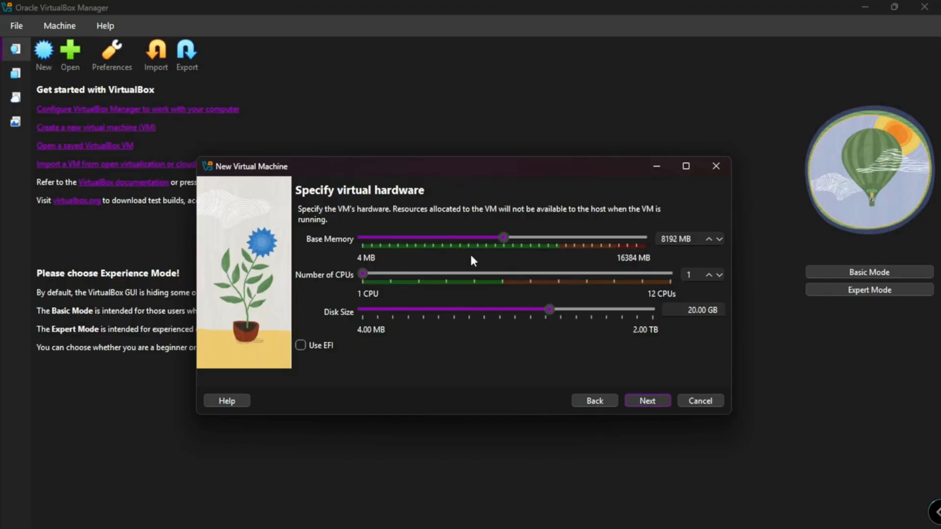
{"action": "left_click", "coordinate": [446, 273]}
{"action": "left_click", "coordinate": [555, 309]}
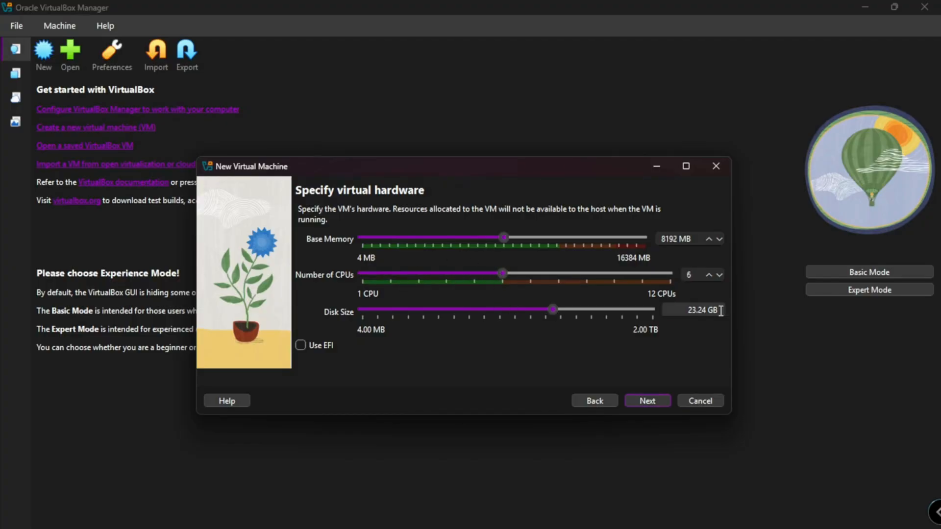
{"action": "left_click", "coordinate": [707, 309]}
{"action": "key", "text": "Left"}
{"action": "key", "text": "Left"}
{"action": "key", "text": "Left"}
{"action": "key", "text": "Left"}
{"action": "left_click", "coordinate": [554, 308]}
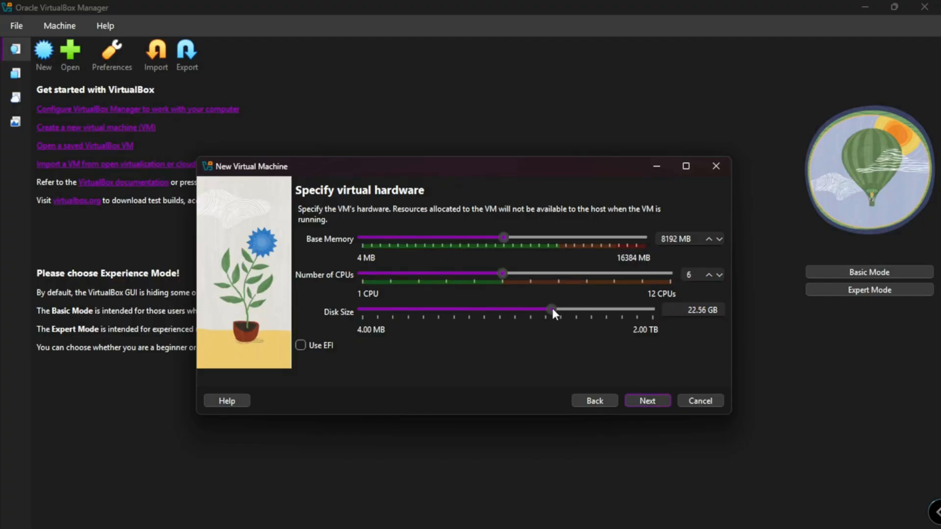
{"action": "left_click", "coordinate": [645, 402]}
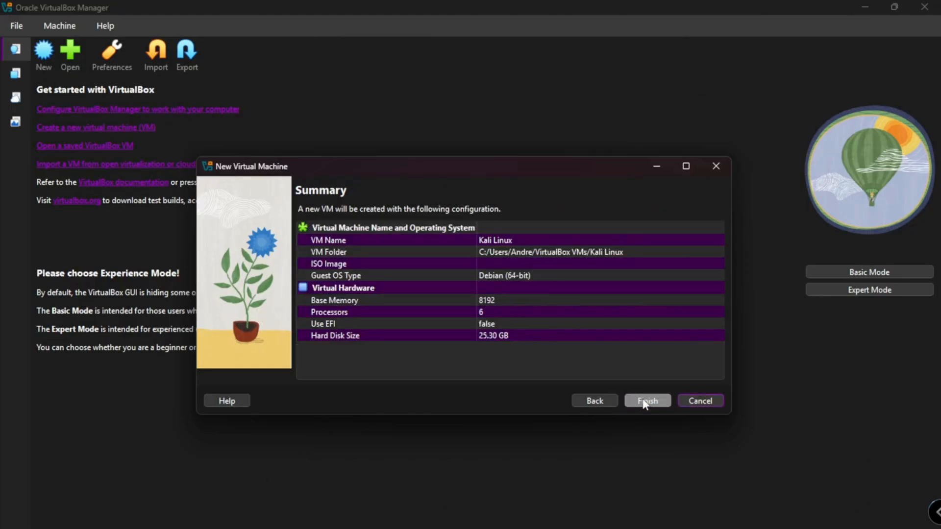
{"action": "left_click", "coordinate": [646, 401]}
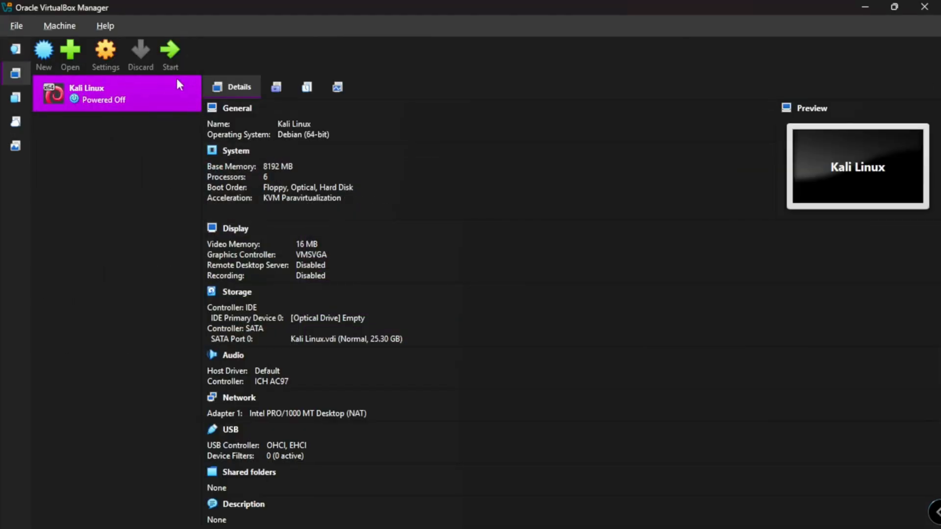
- In the Kali Linux machine's settings, make shared clipboard and drag-and-drop Bidirectional and set the video memory to 128 MB
{"action": "left_click", "coordinate": [106, 59]}
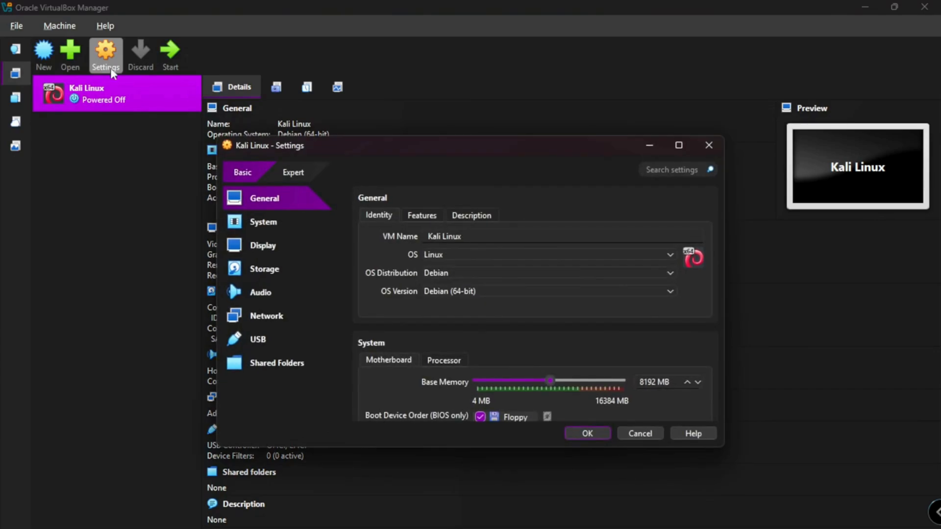
{"action": "left_click", "coordinate": [424, 217]}
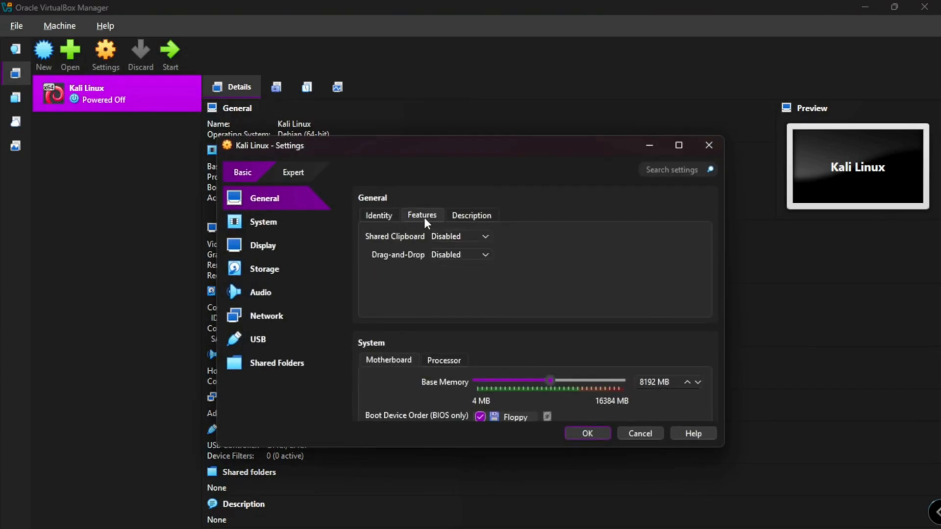
{"action": "left_click", "coordinate": [444, 237]}
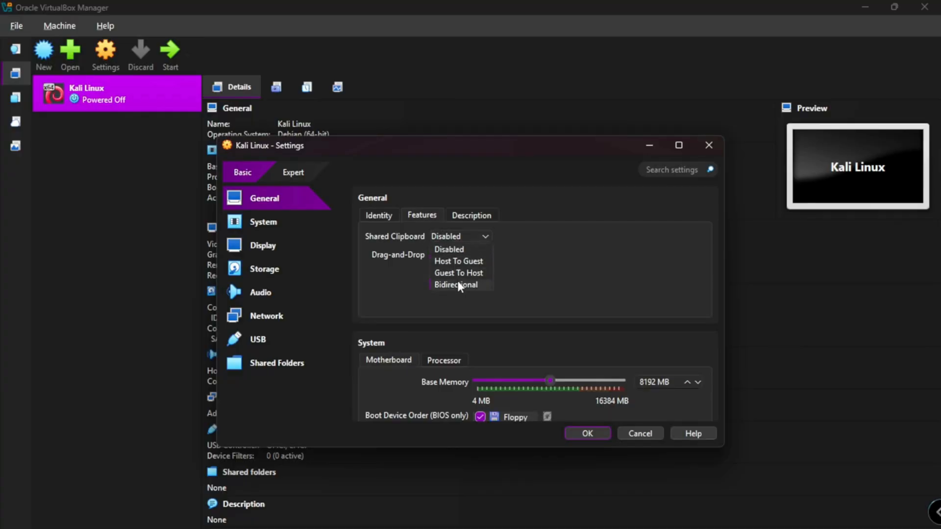
{"action": "left_click", "coordinate": [457, 282]}
{"action": "left_click", "coordinate": [458, 255]}
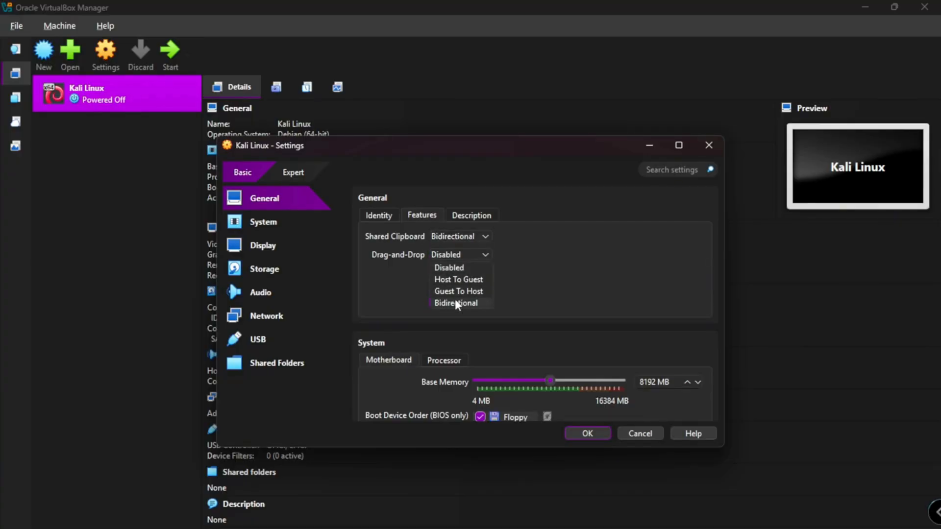
{"action": "left_click", "coordinate": [454, 301]}
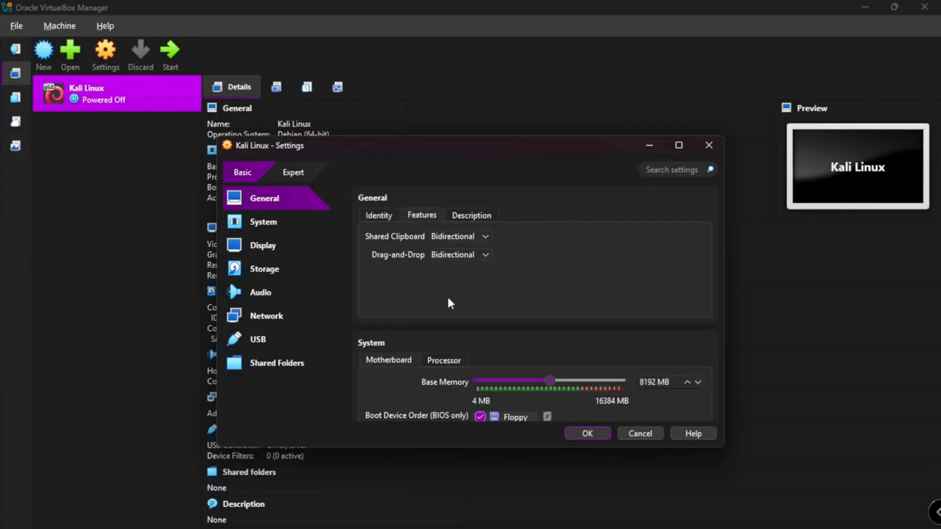
{"action": "left_click", "coordinate": [274, 241]}
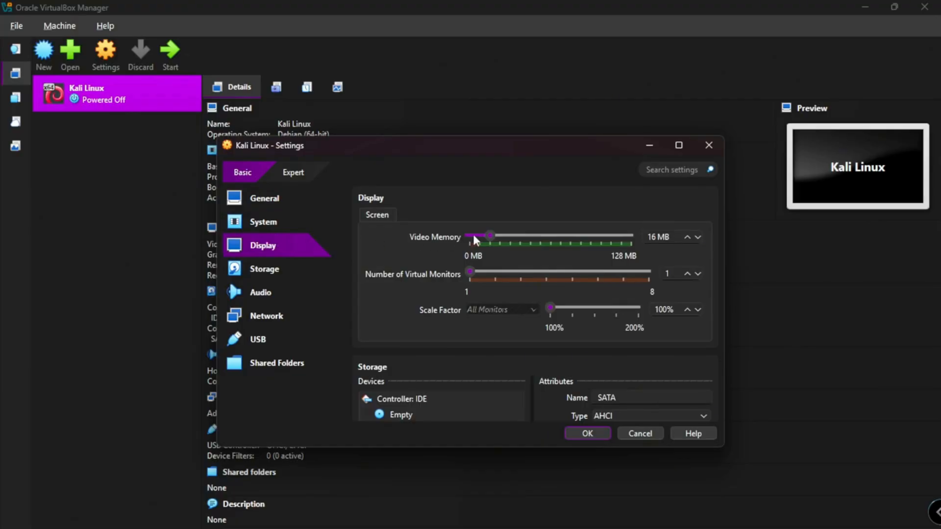
{"action": "left_click_drag", "start_coordinate": [488, 234], "coordinate": [633, 236]}
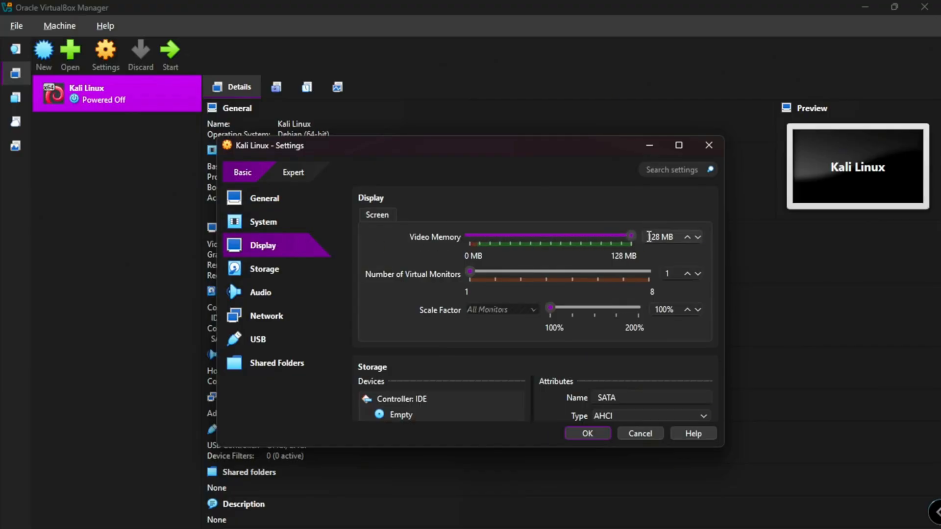
- Load kali-linux-2025.3-installer-amd64.iso from the Downloads folder into the empty optical drive of the machine's IDE controller
{"action": "left_click", "coordinate": [284, 265]}
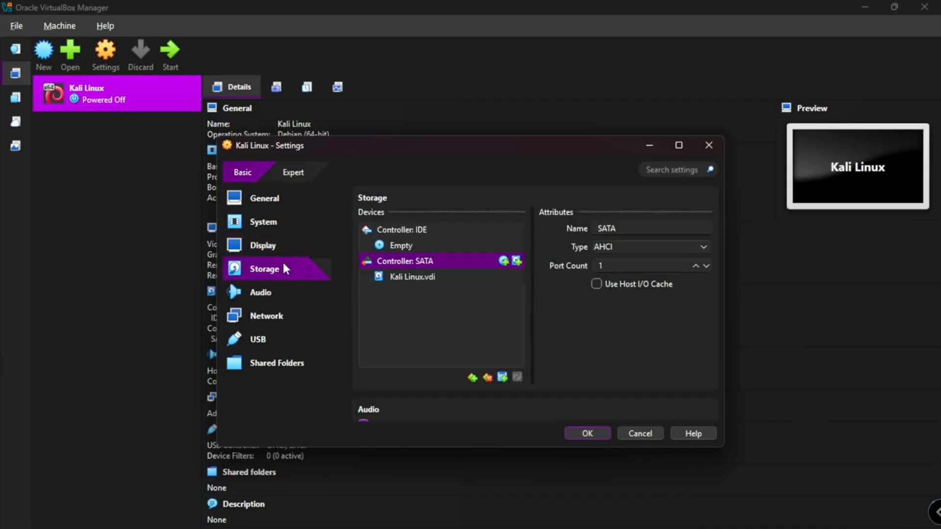
{"action": "left_click", "coordinate": [393, 245]}
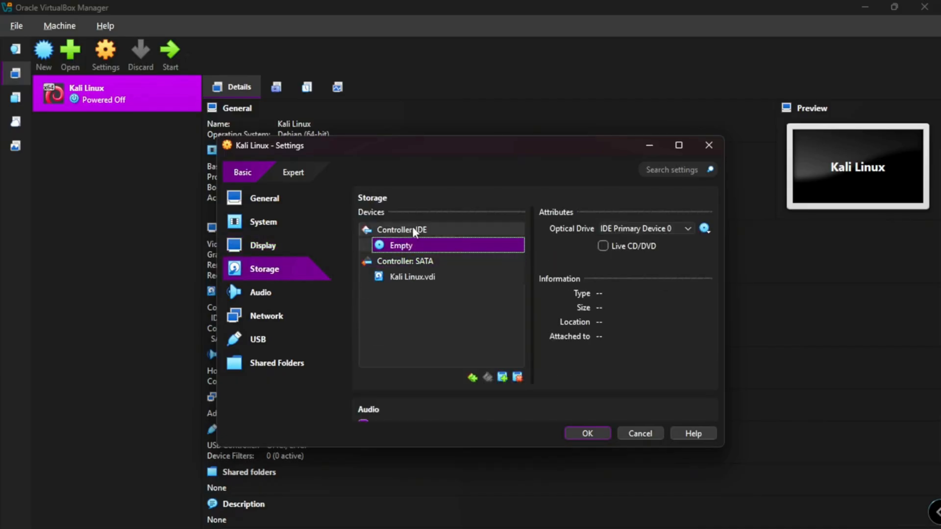
{"action": "left_click", "coordinate": [703, 229]}
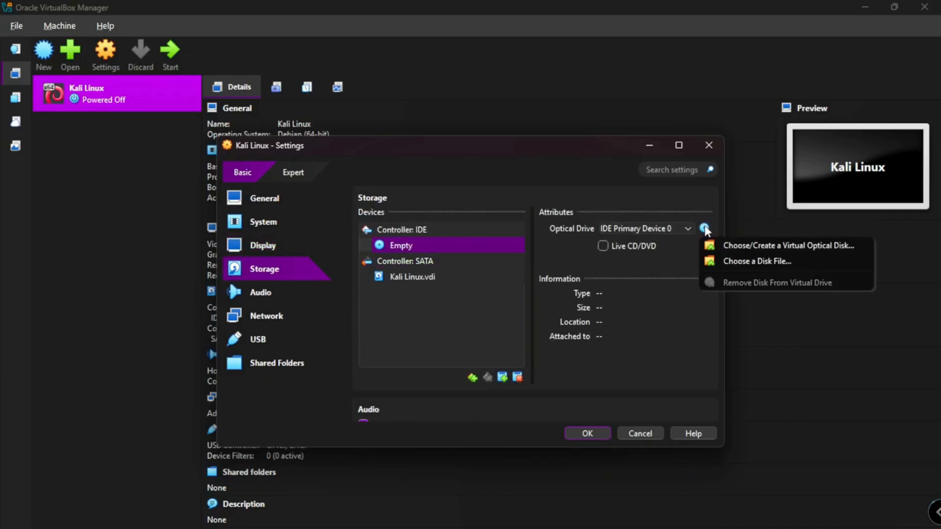
{"action": "left_click", "coordinate": [719, 260]}
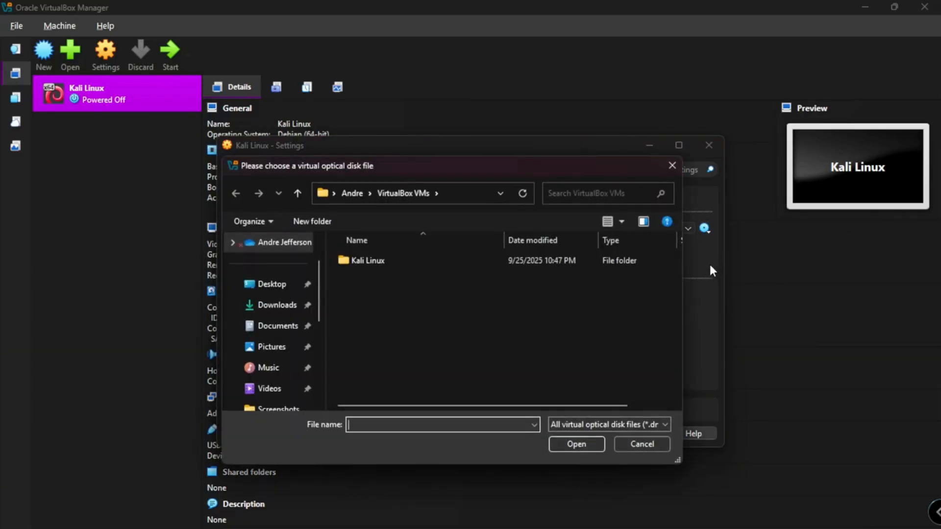
{"action": "left_click", "coordinate": [286, 308]}
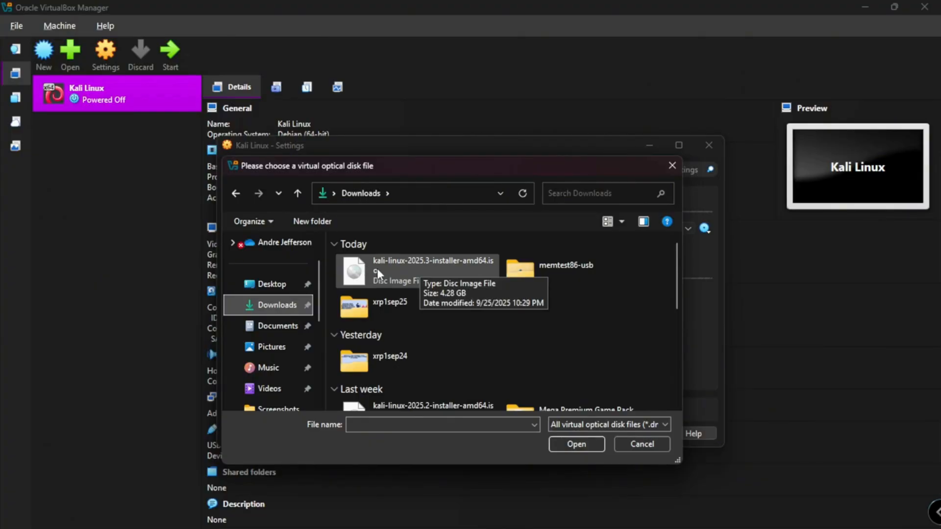
{"action": "left_click", "coordinate": [377, 268]}
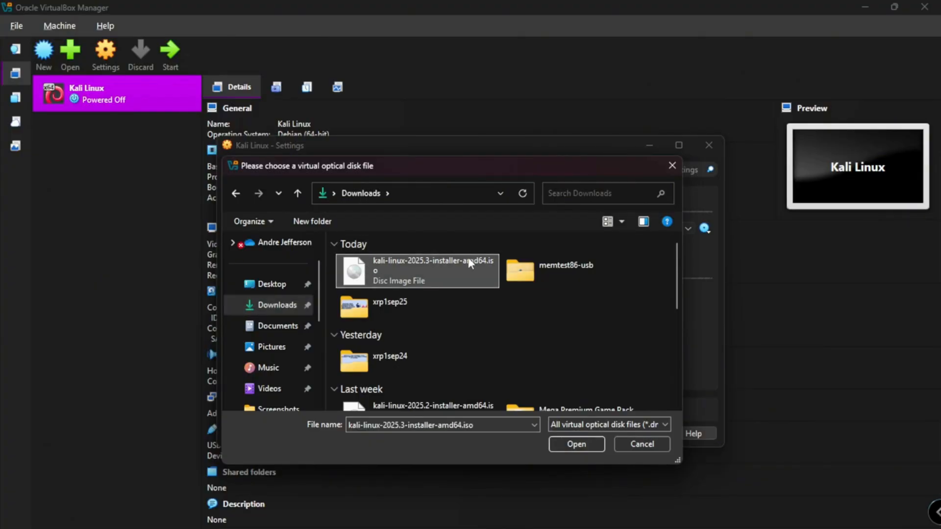
{"action": "double_click", "coordinate": [452, 262]}
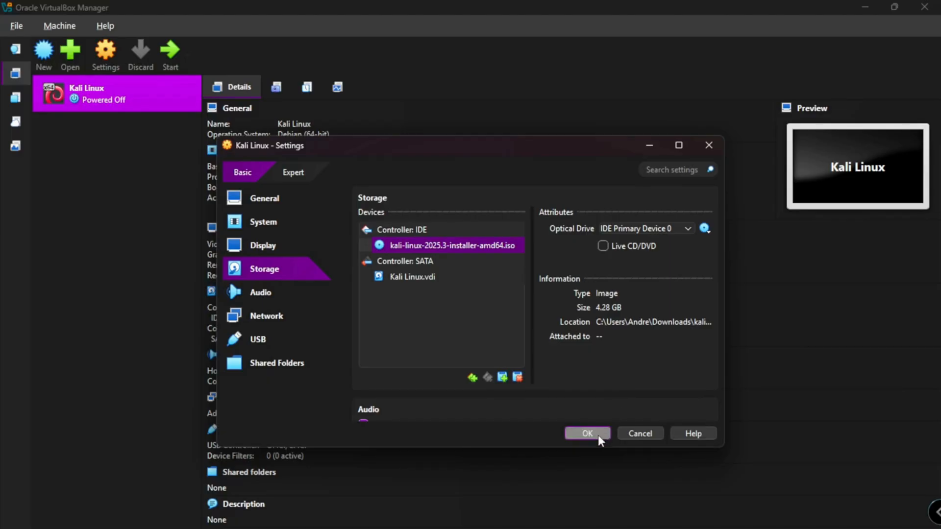
- Attach the machine's network Adapter 1 to Bridged Adapter
{"action": "left_click", "coordinate": [294, 320]}
{"action": "left_click", "coordinate": [489, 252]}
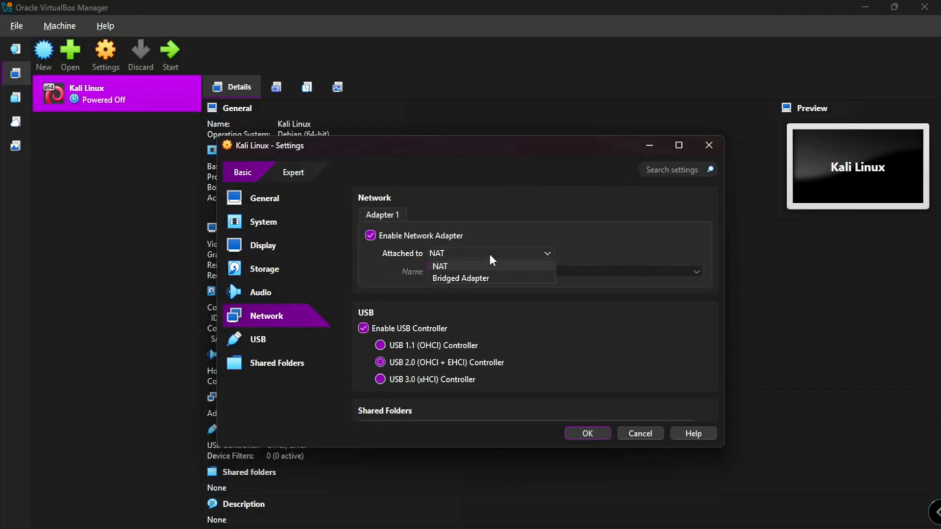
{"action": "left_click", "coordinate": [481, 275]}
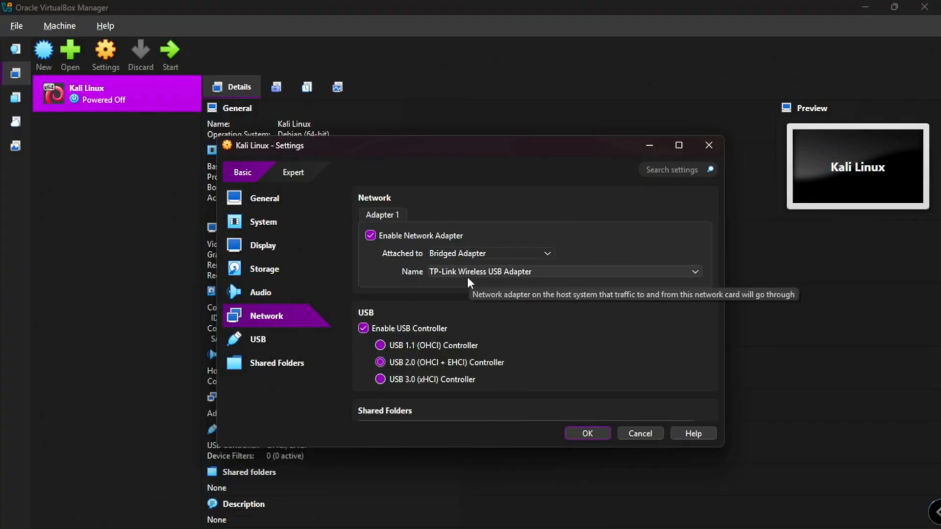
- Save the machine settings, start the Kali Linux virtual machine and launch the graphical install with mouse and keyboard capture allowed
{"action": "left_click", "coordinate": [588, 433]}
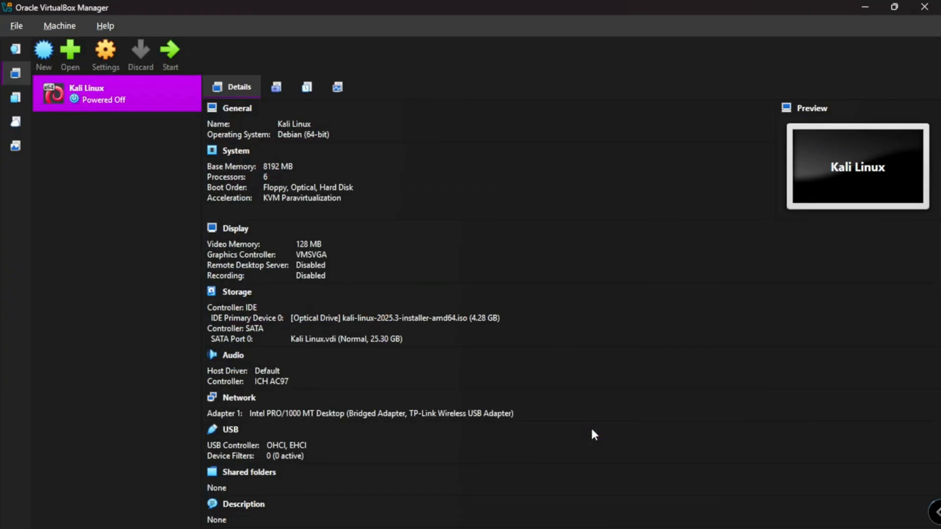
{"action": "left_click", "coordinate": [175, 64]}
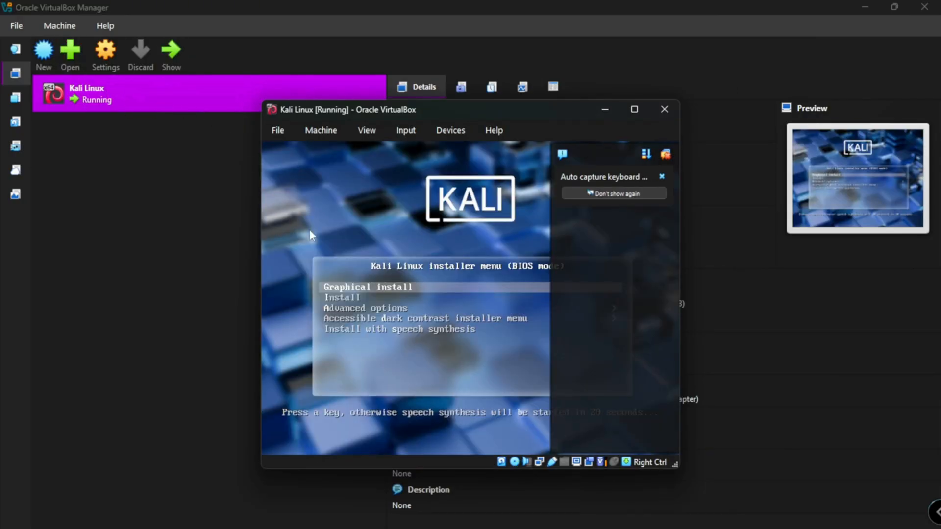
{"action": "left_click", "coordinate": [374, 285]}
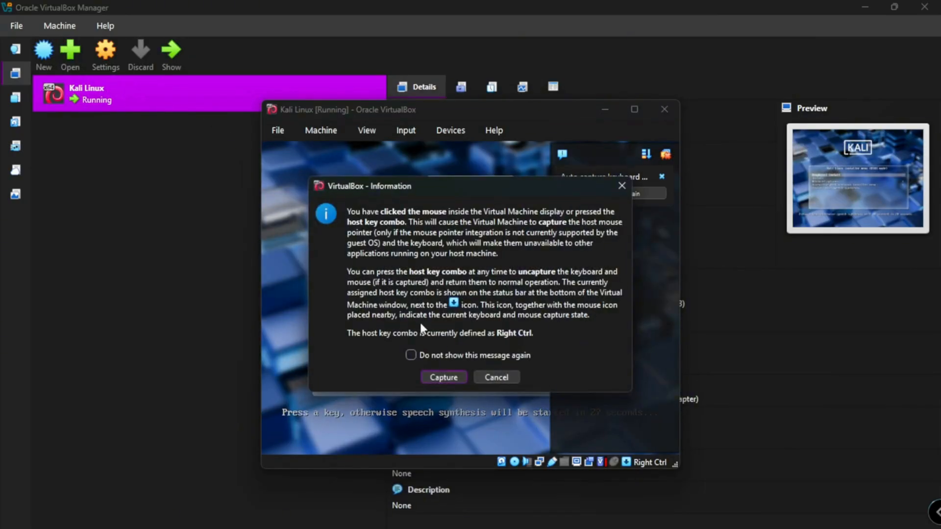
{"action": "left_click", "coordinate": [439, 378]}
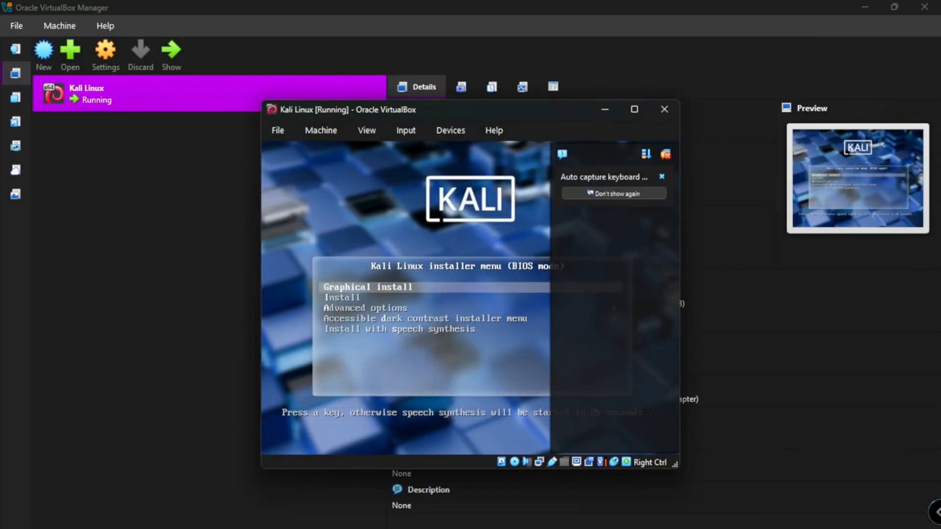
{"action": "key", "text": "Return"}
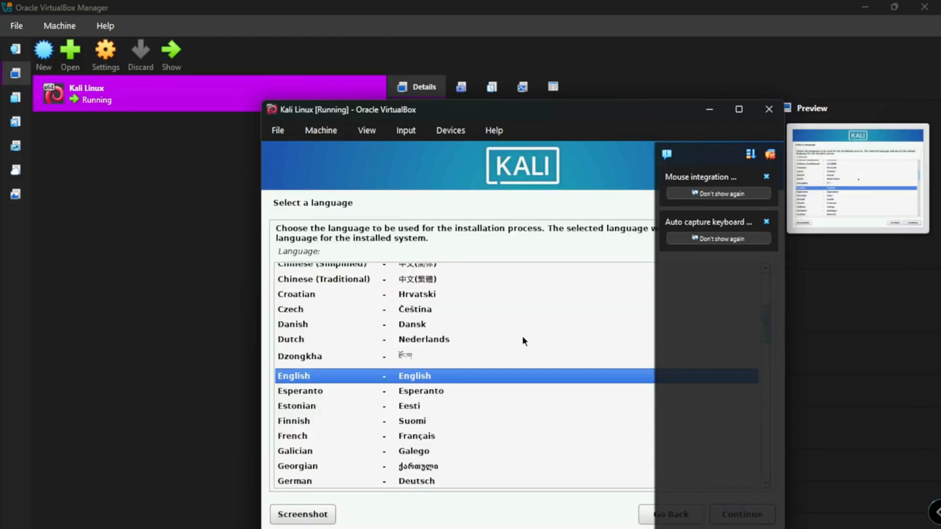
- Choose English as the installer language, United States as the location and American English as the keymap, dismissing the overlay notifications
{"action": "left_click", "coordinate": [767, 157]}
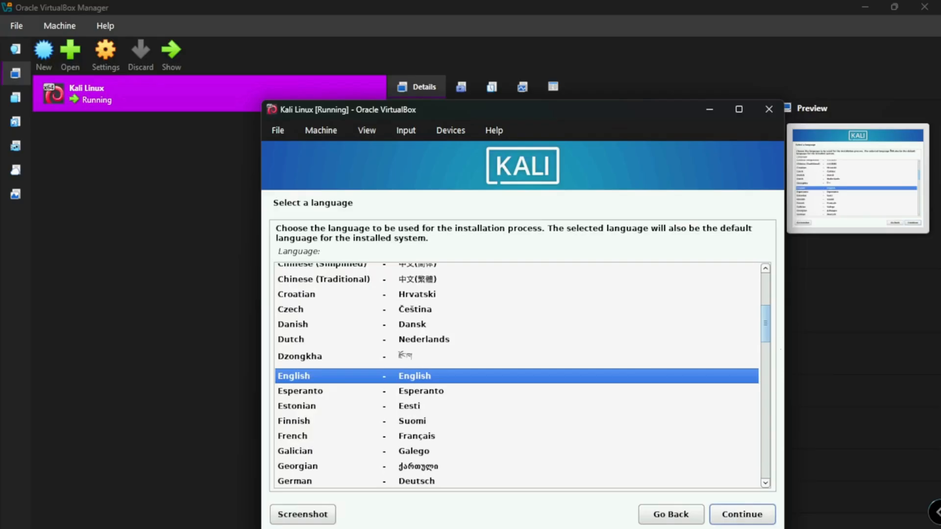
{"action": "left_click", "coordinate": [747, 512]}
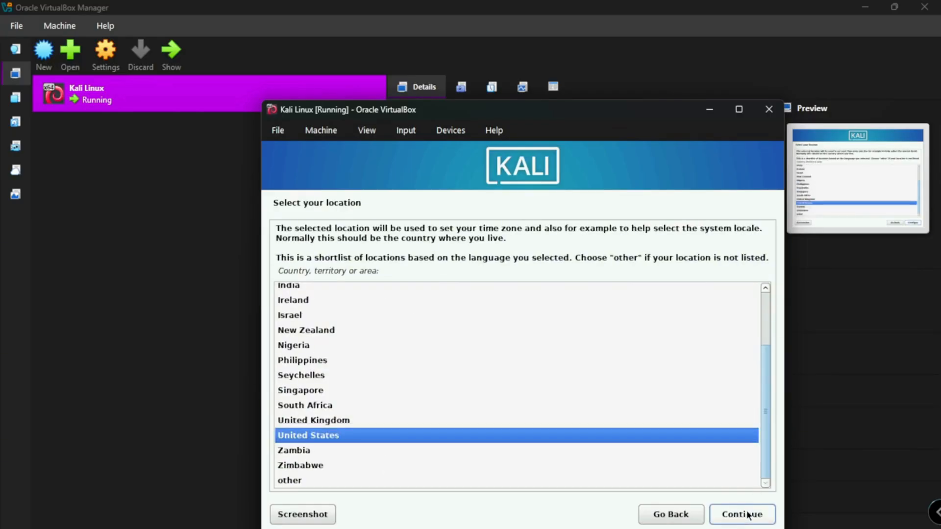
{"action": "left_click", "coordinate": [748, 514]}
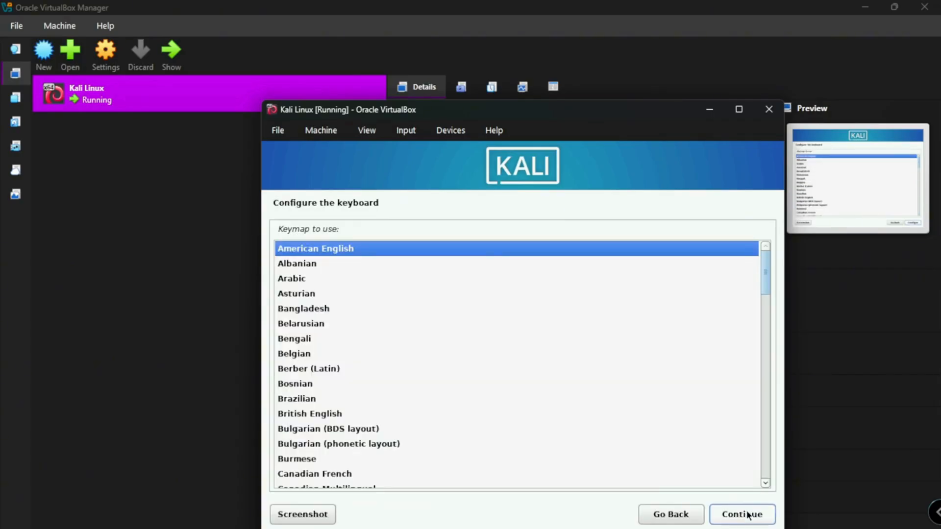
{"action": "left_click", "coordinate": [747, 515]}
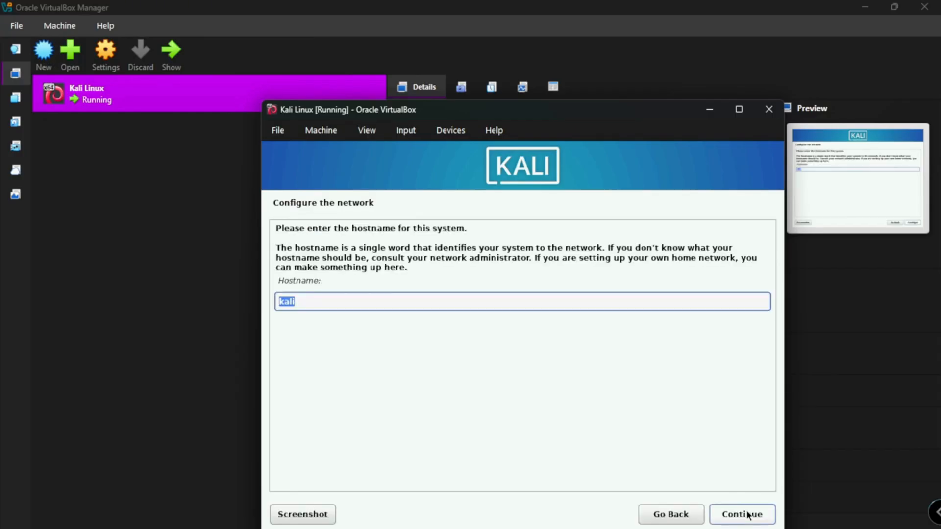
- Accept kali as the hostname with a blank domain name, and define a user with full name Kali Linux and username kali
{"action": "left_click", "coordinate": [746, 514]}
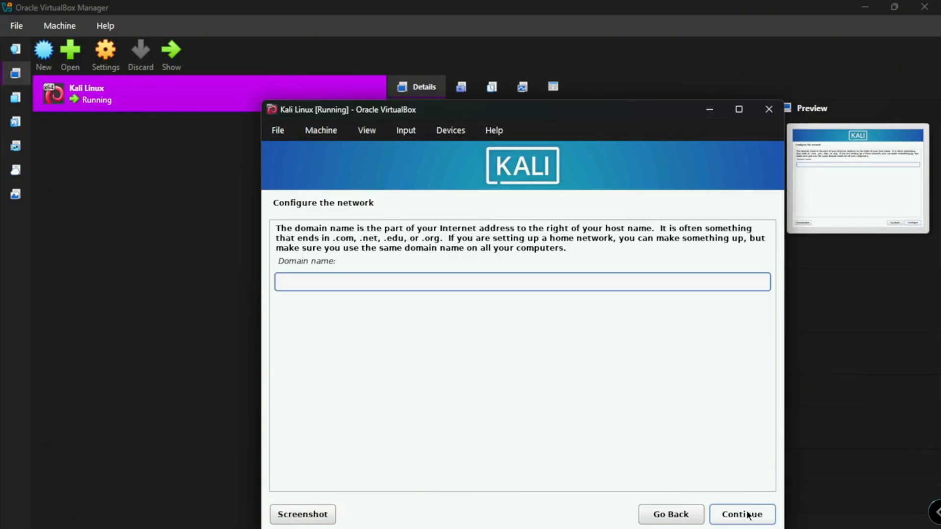
{"action": "left_click", "coordinate": [742, 514]}
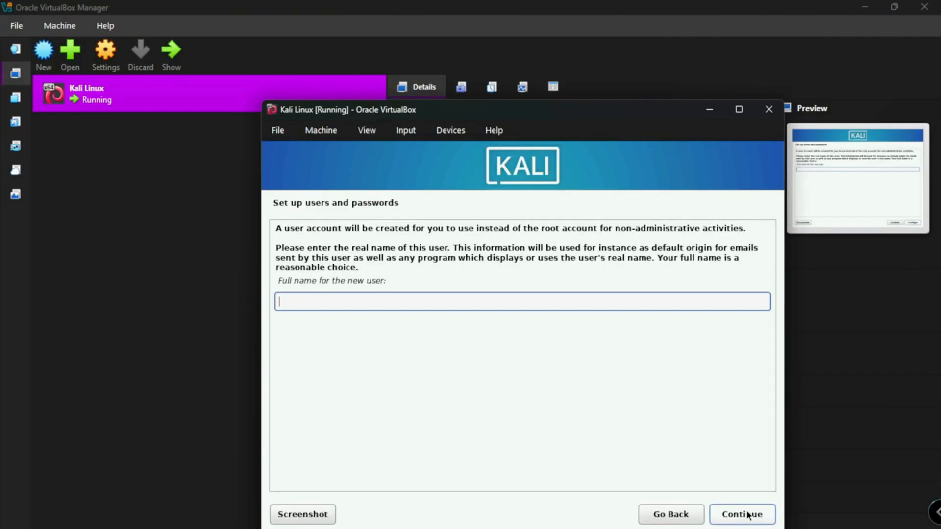
{"action": "type", "text": "Kali Linux"}
{"action": "left_click", "coordinate": [743, 514]}
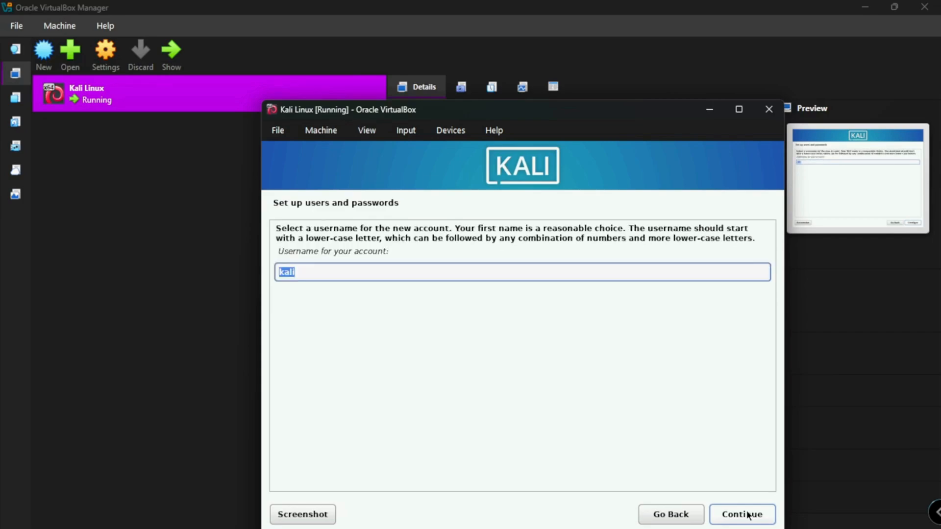
{"action": "left_click", "coordinate": [747, 514]}
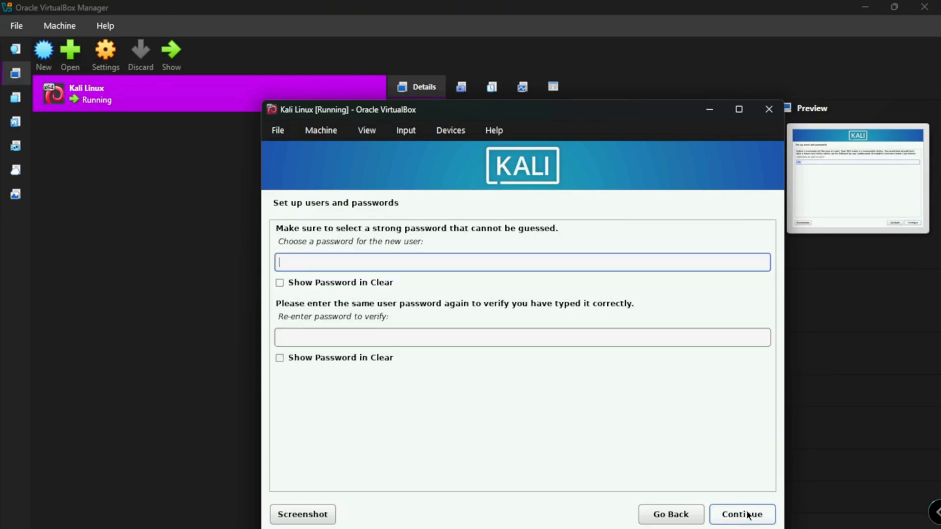
- Enter and re-enter the new user's password, and choose Eastern as the time zone
{"action": "type", "text": "kali"}
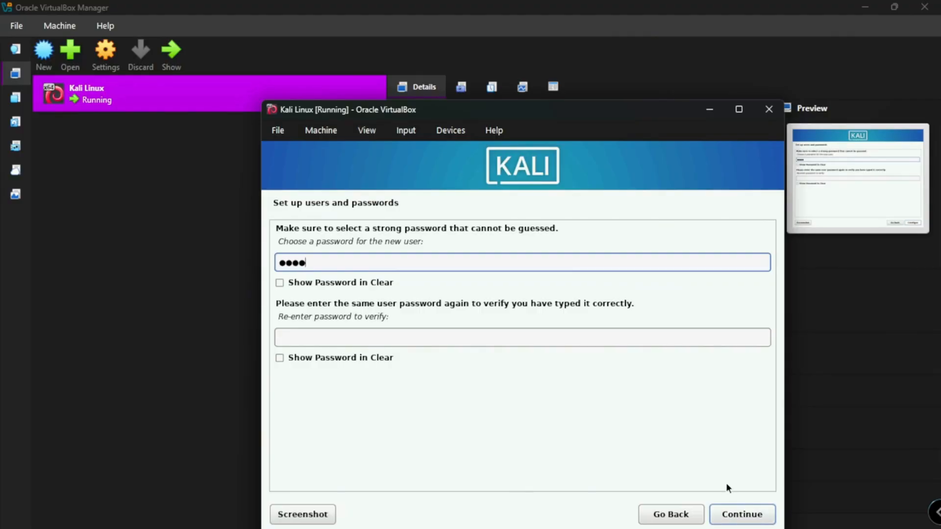
{"action": "left_click", "coordinate": [716, 336]}
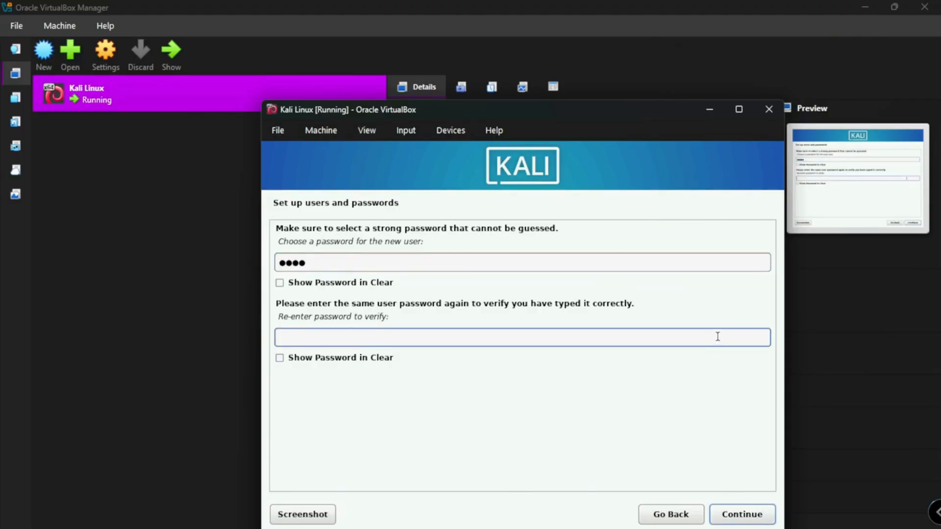
{"action": "type", "text": "kali"}
{"action": "left_click", "coordinate": [742, 516]}
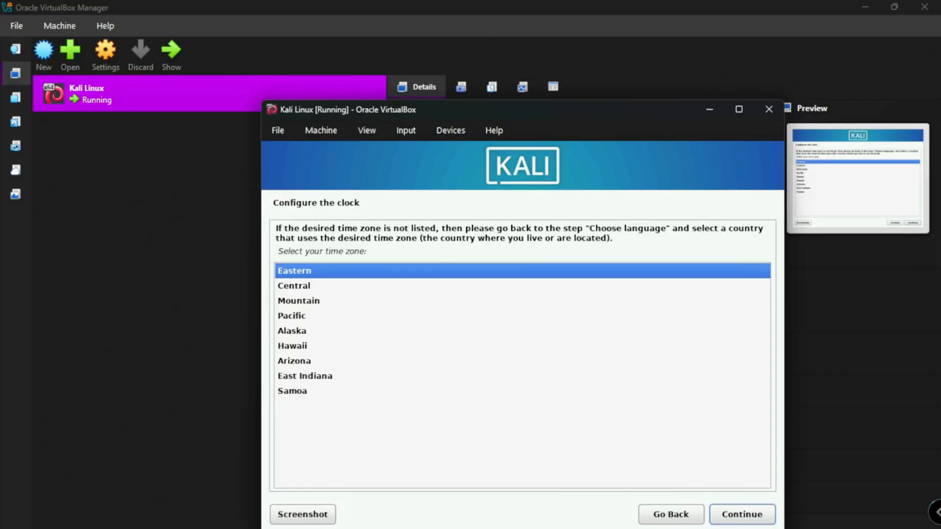
{"action": "left_click", "coordinate": [730, 512]}
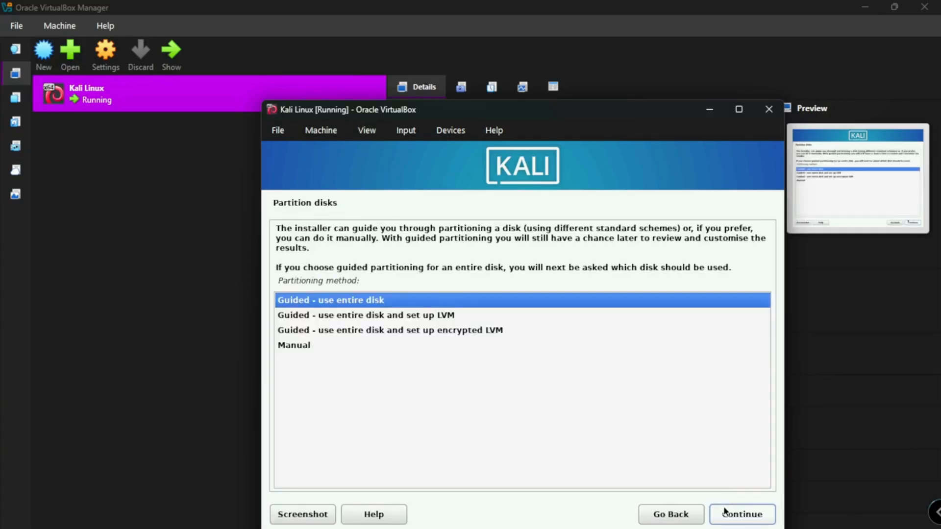
- Partition the entire sda disk with the guided method, all files in one partition, and write the changes to disk
{"action": "left_click", "coordinate": [729, 514]}
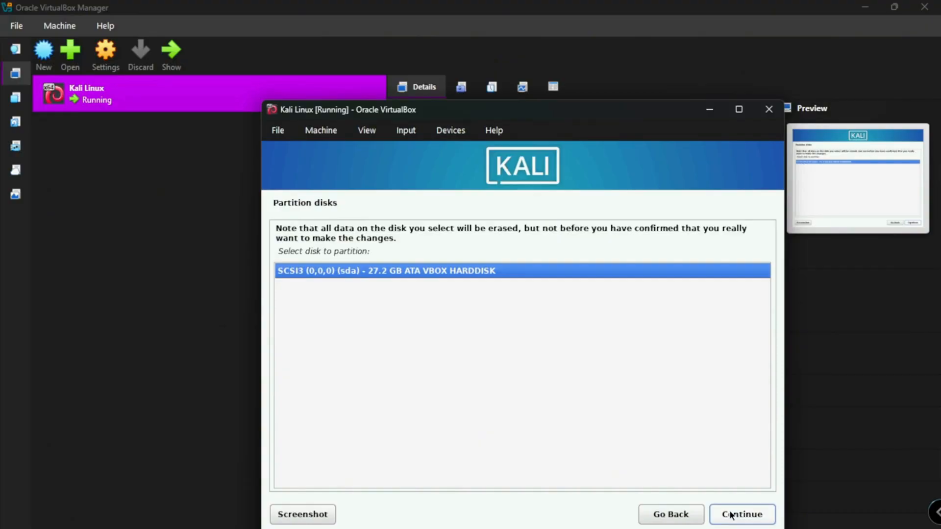
{"action": "left_click", "coordinate": [730, 513]}
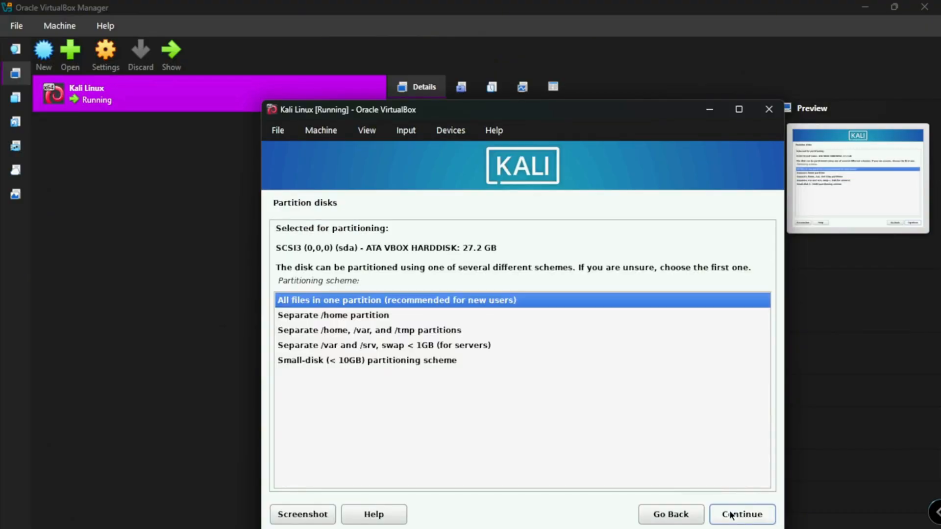
{"action": "left_click", "coordinate": [730, 514]}
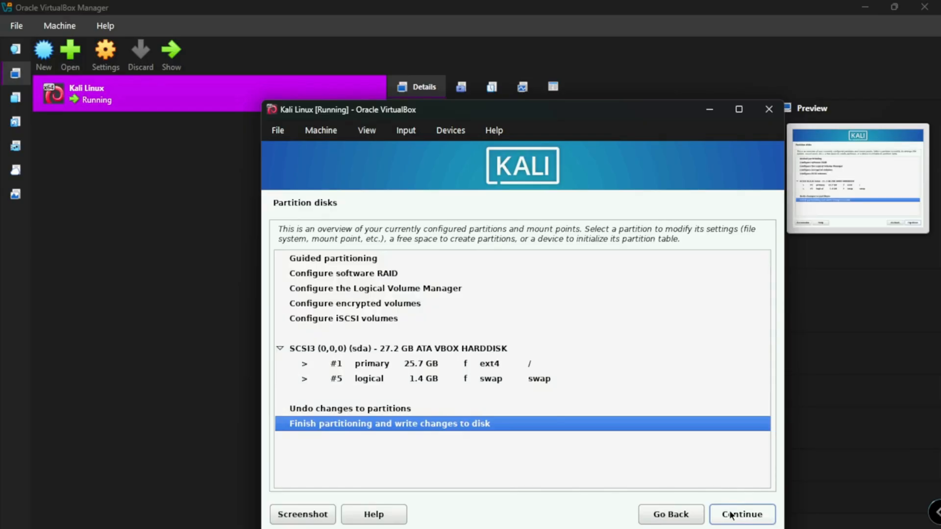
{"action": "left_click", "coordinate": [730, 514]}
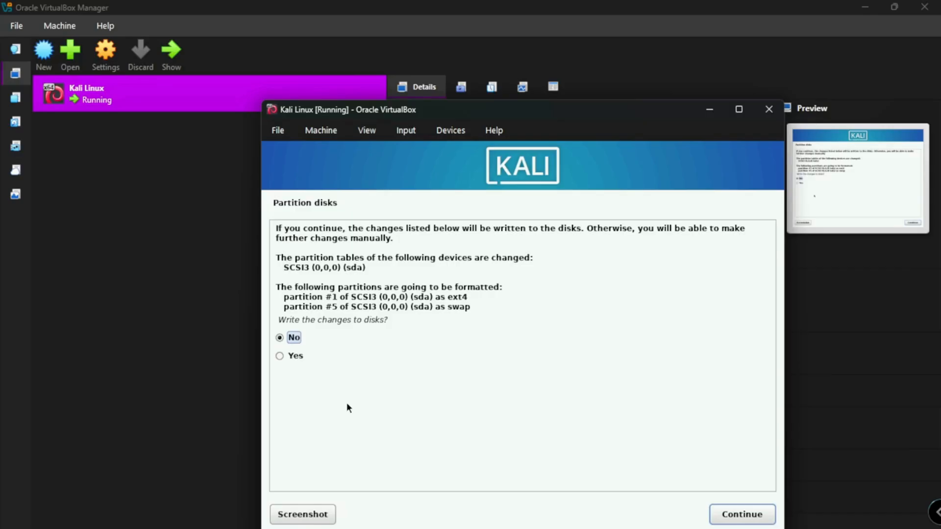
{"action": "left_click", "coordinate": [295, 357]}
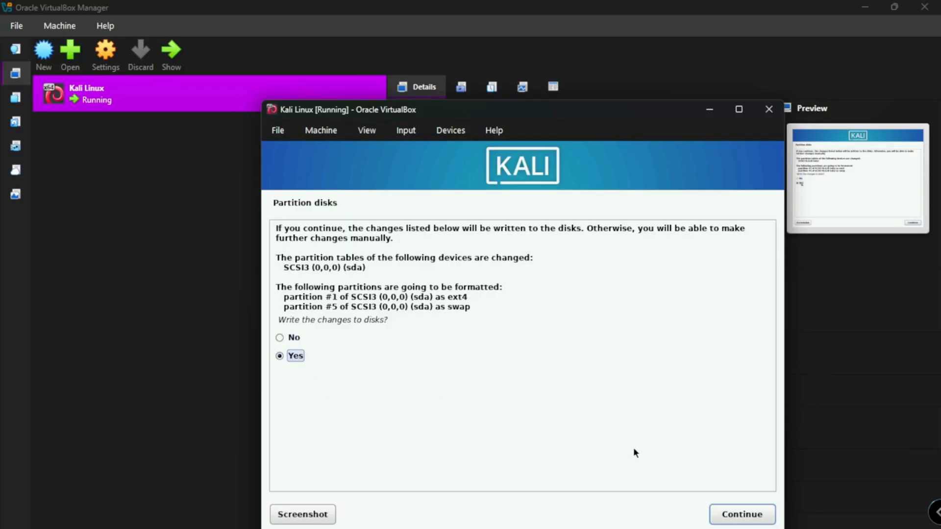
{"action": "left_click", "coordinate": [731, 511]}
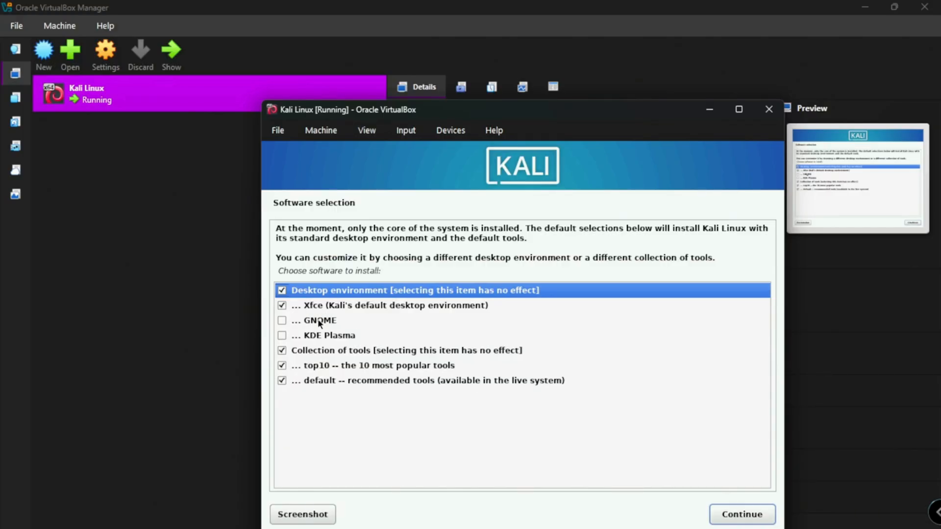
- Install the default software selection with the Xfce desktop, and install the GRUB boot loader to /dev/sda
{"action": "left_click", "coordinate": [735, 515]}
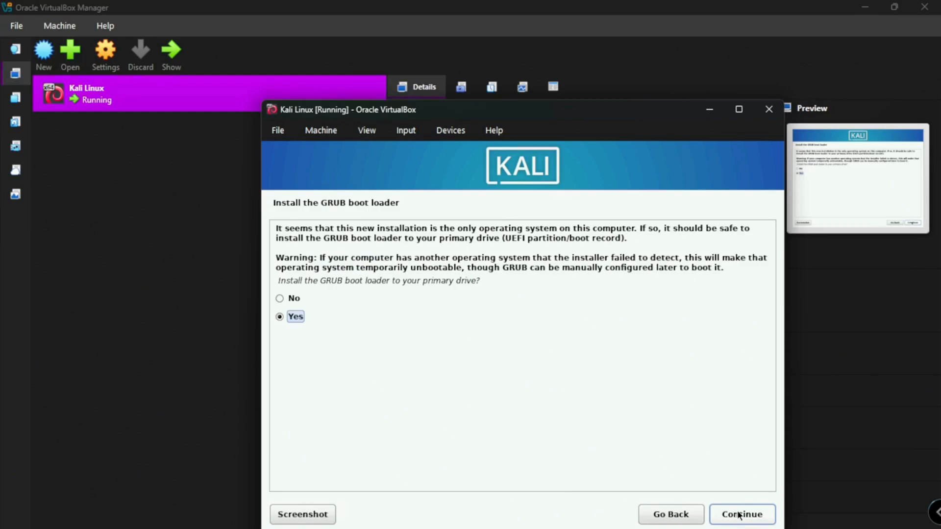
{"action": "left_click", "coordinate": [739, 516]}
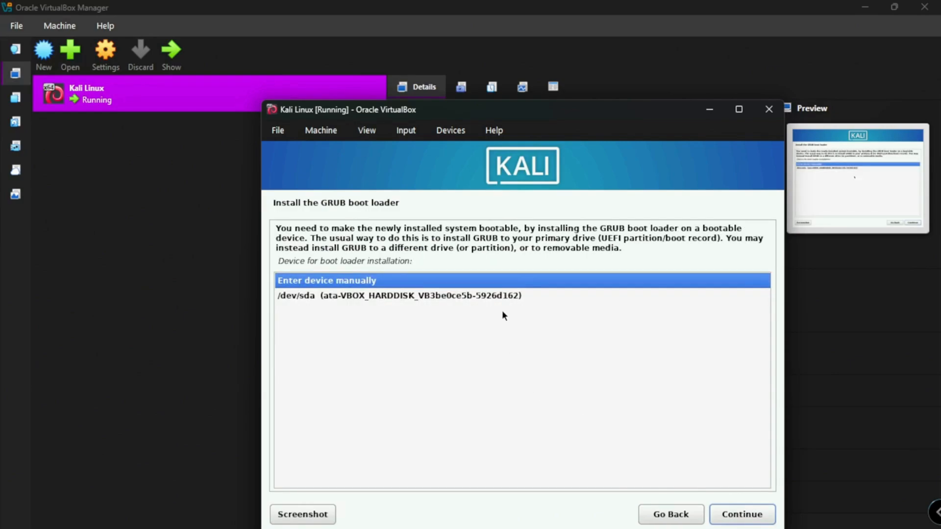
{"action": "left_click", "coordinate": [497, 297]}
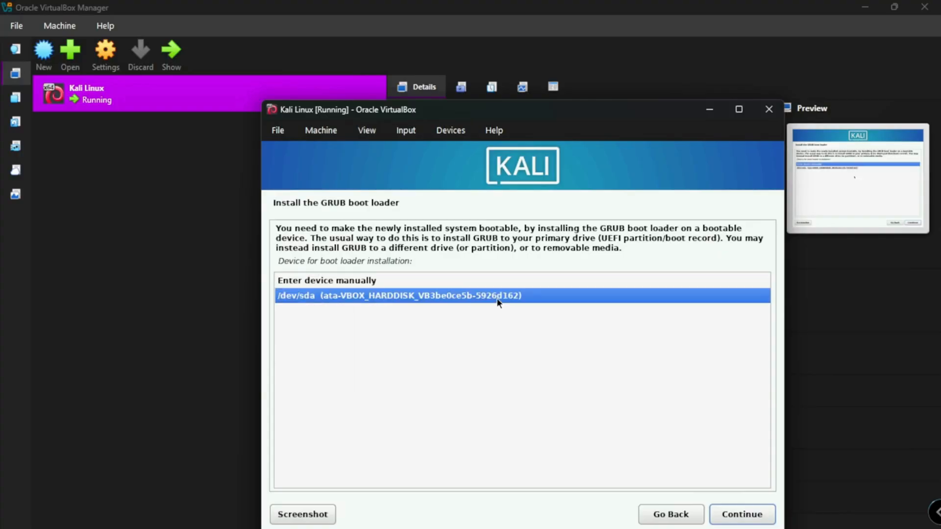
{"action": "left_click", "coordinate": [732, 512]}
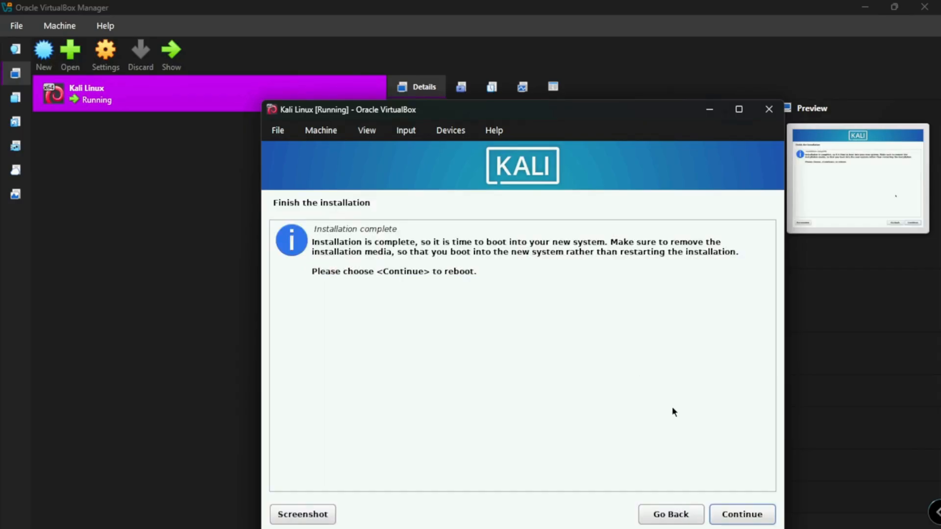
- Reboot into the installed system, maximize the machine window and log in with the username kali and the account password
{"action": "left_click", "coordinate": [733, 511]}
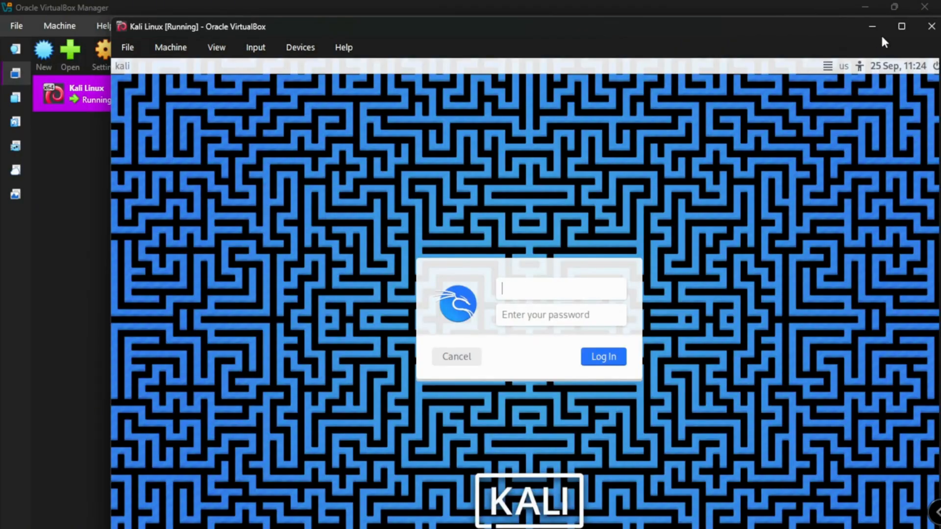
{"action": "left_click", "coordinate": [901, 26]}
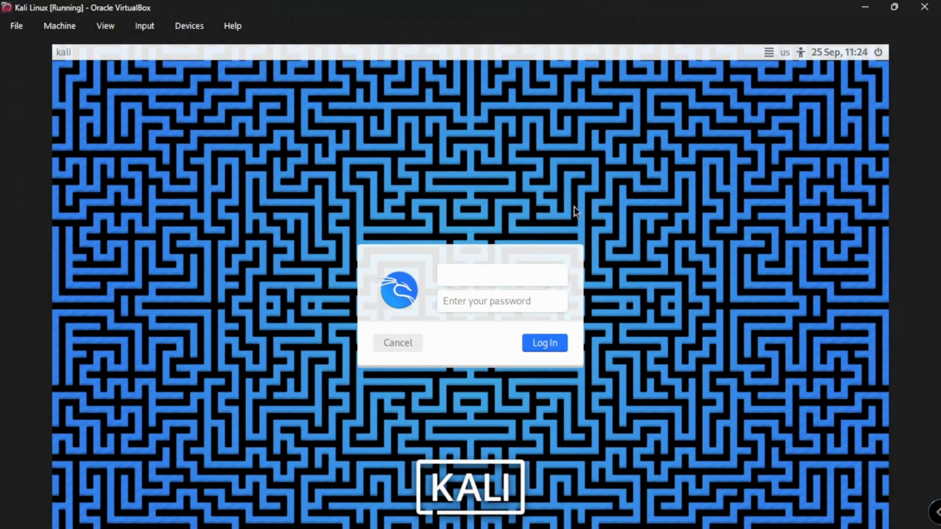
{"action": "type", "text": "kali"}
{"action": "left_click", "coordinate": [489, 299]}
{"action": "type", "text": "kali"}
{"action": "key", "text": "Return"}
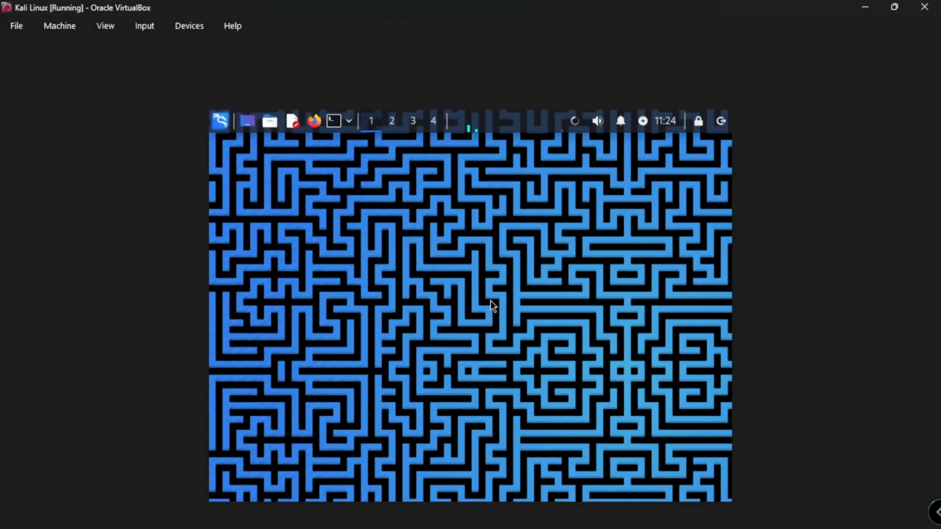